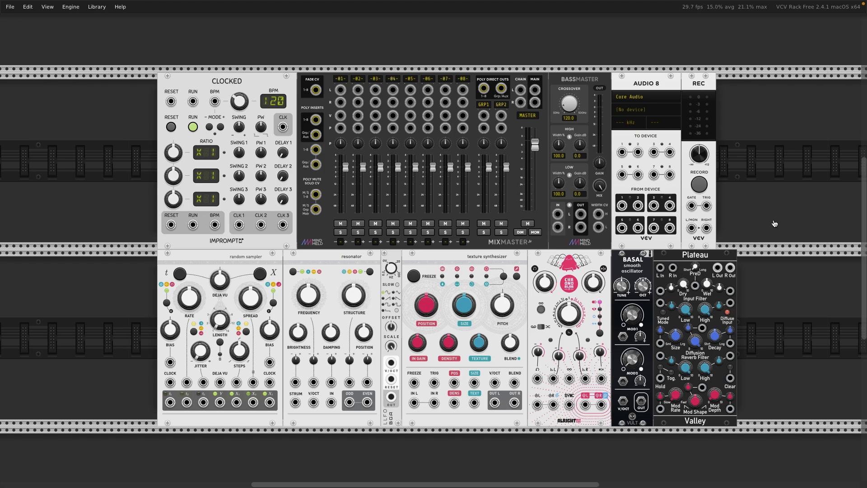
Step: Switch to the module usage spreadsheet and examine the Sum column entries for the most-used modules
key(ctrl+Right)
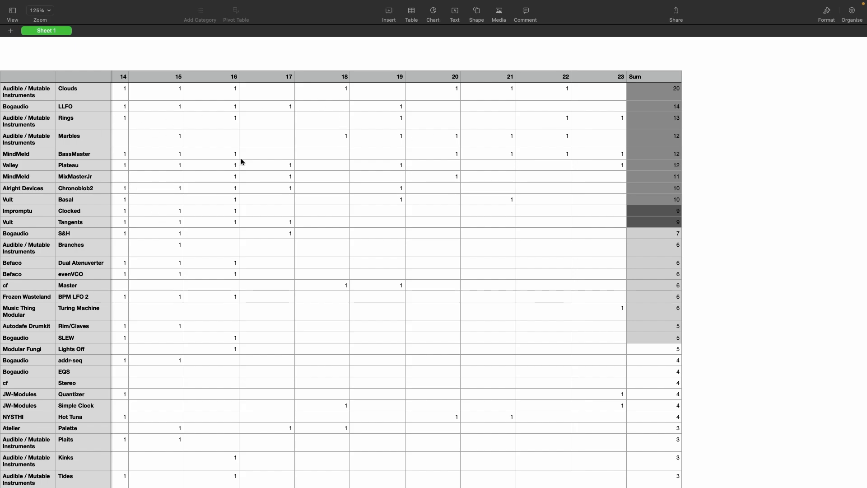
click(348, 97)
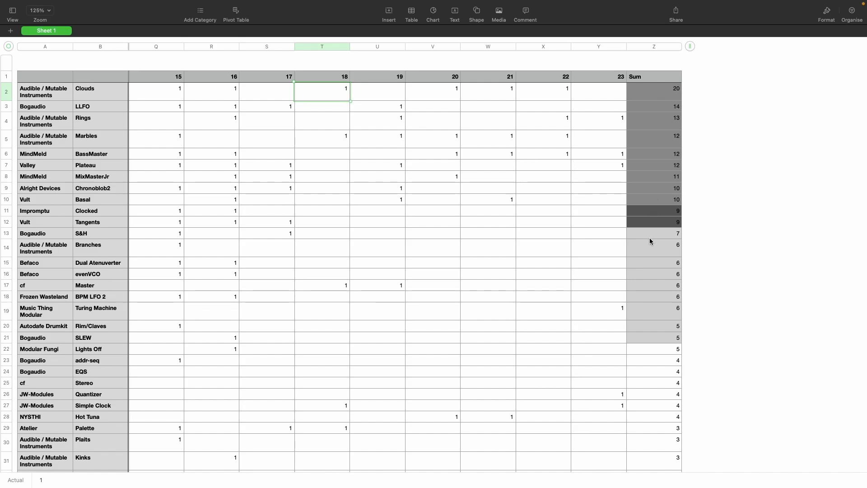
click(662, 109)
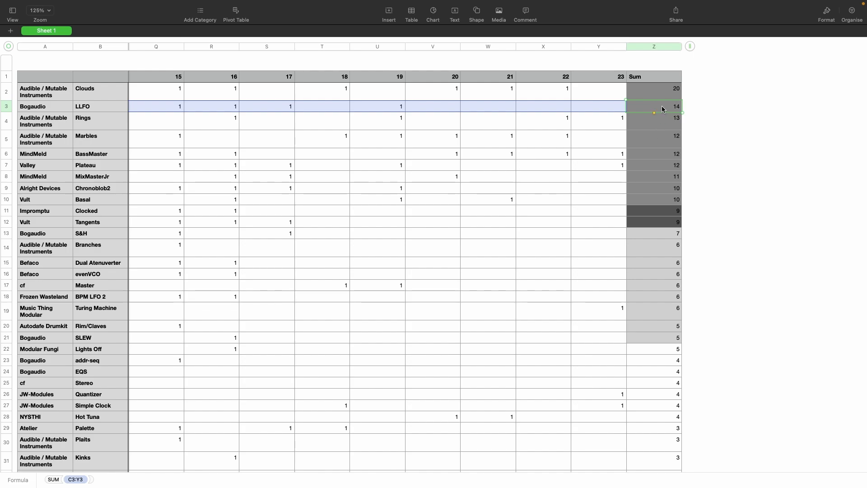
click(669, 89)
click(657, 212)
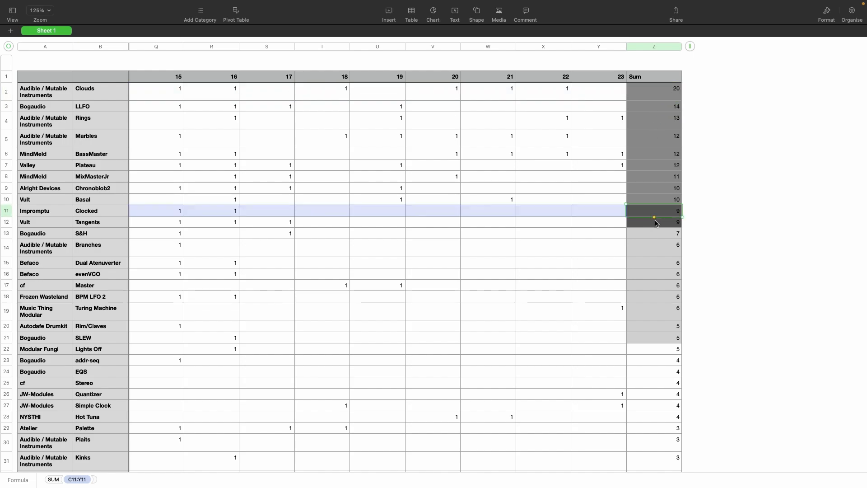
click(655, 223)
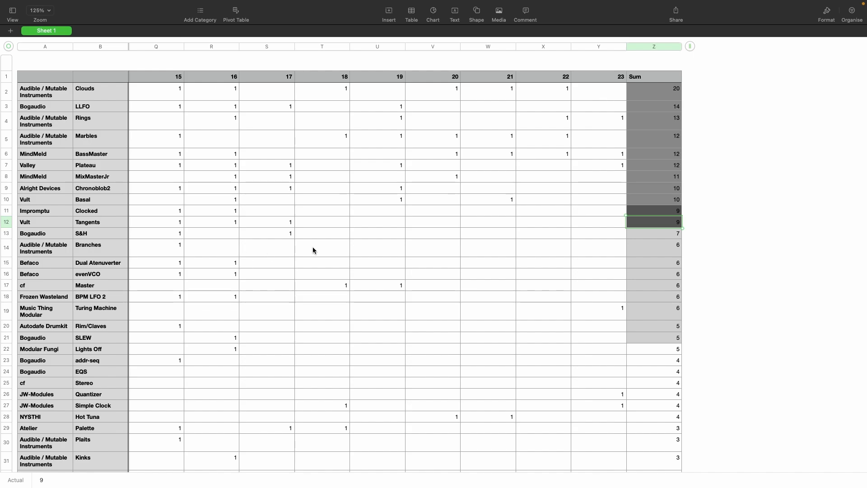
click(662, 267)
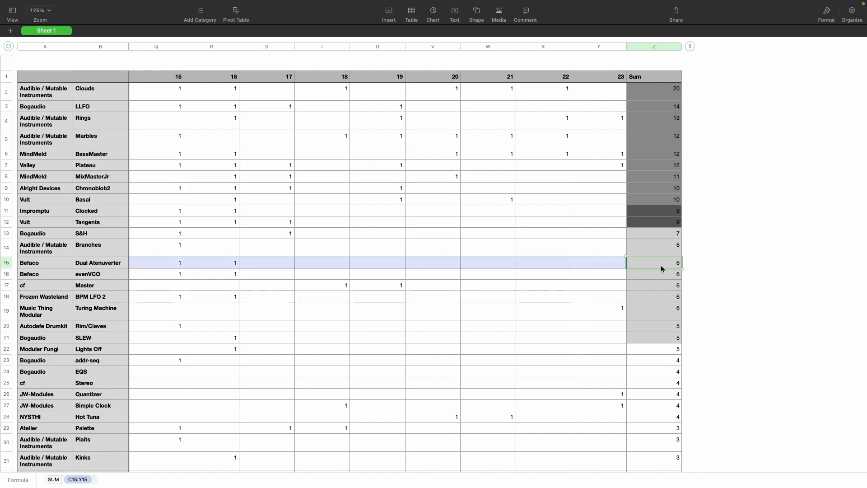
click(101, 275)
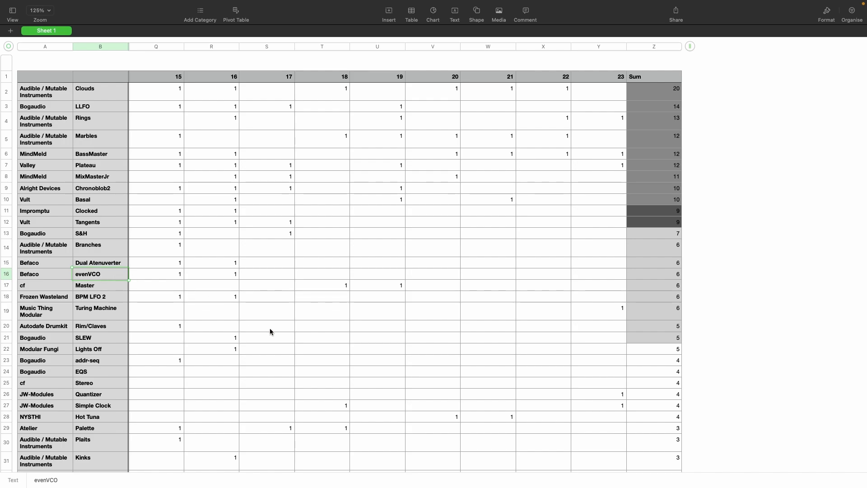
click(437, 288)
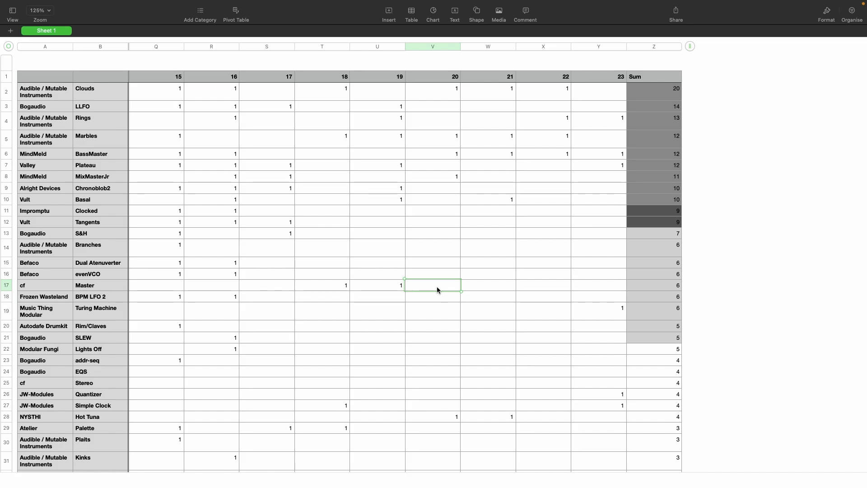
Step: Switch back to VCV Rack and set the Audio 8 module's device to Built-in Output (1-2 out)
key(super+Tab)
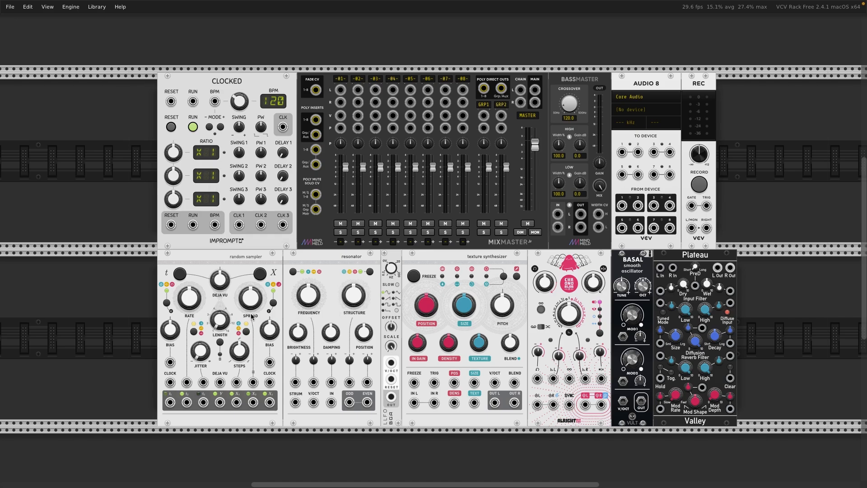
mouse_move(698, 154)
click(645, 111)
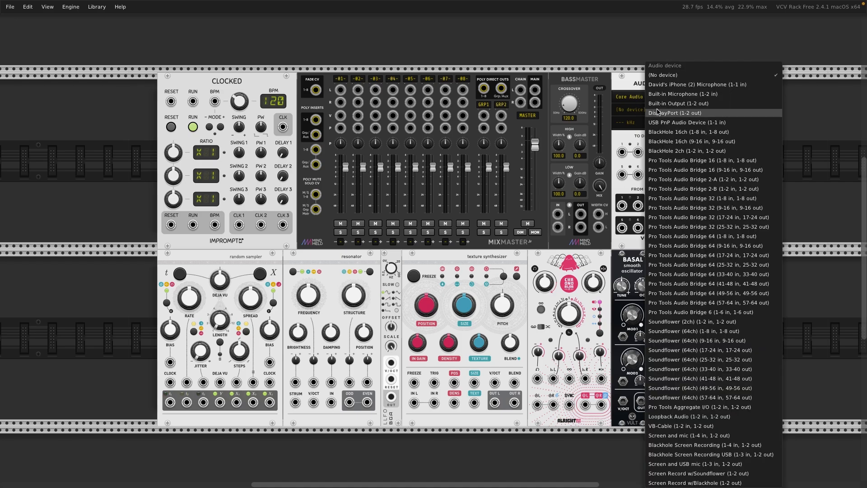
click(676, 104)
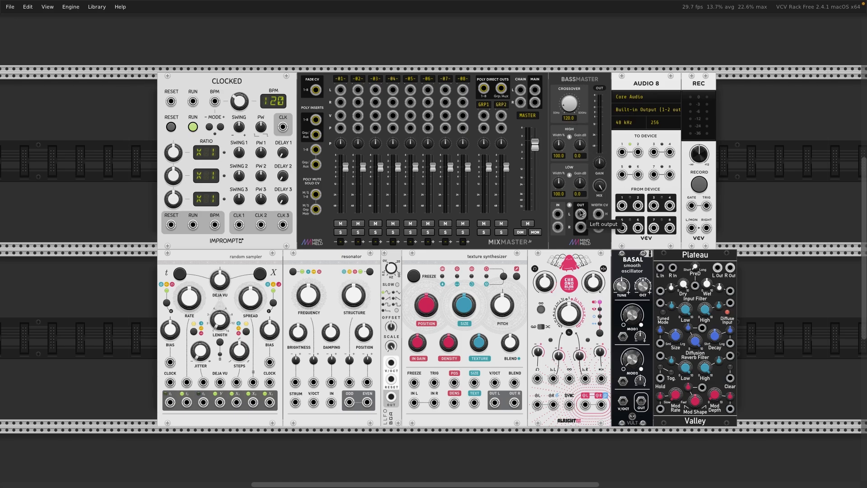
Step: Patch BassMaster's left and right outputs to Audio 8 inputs 1–2 and the recorder's inputs, and set Audio 8's block size to 1024
mouse_move(580, 213)
mouse_down()
mouse_move(605, 190)
mouse_move(621, 153)
mouse_move(581, 227)
mouse_up()
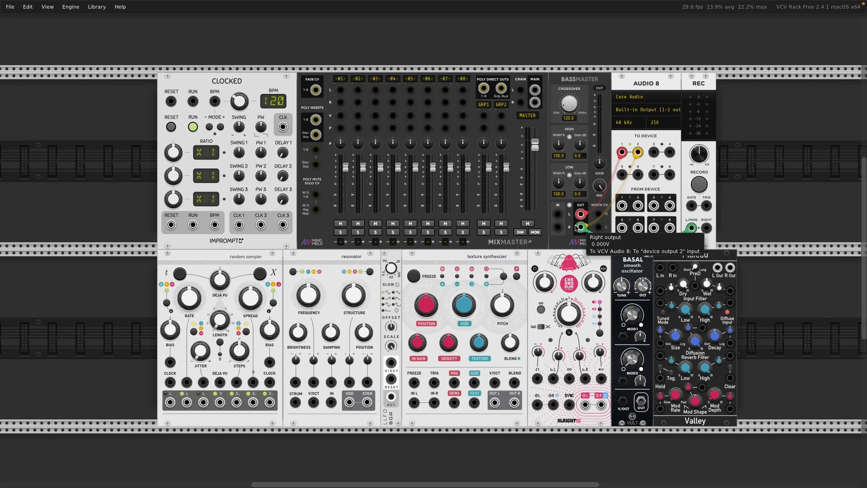
mouse_move(581, 215)
mouse_down()
mouse_move(691, 228)
mouse_move(668, 240)
mouse_move(581, 227)
mouse_up()
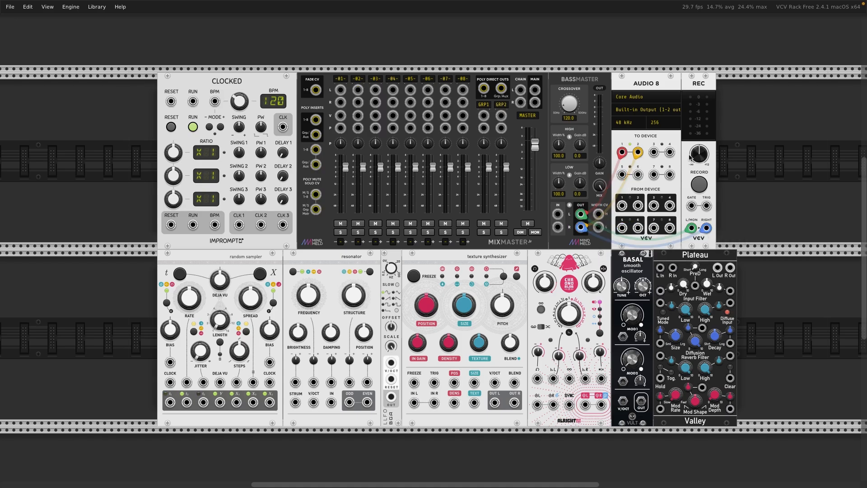
click(654, 122)
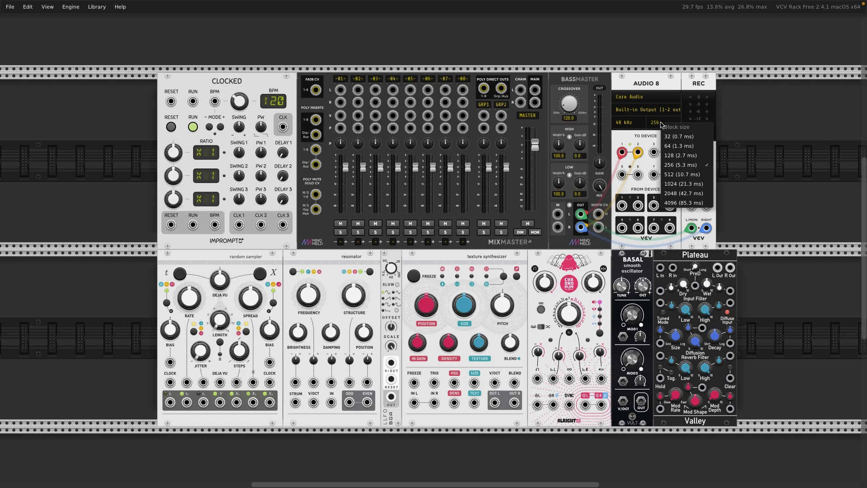
click(690, 185)
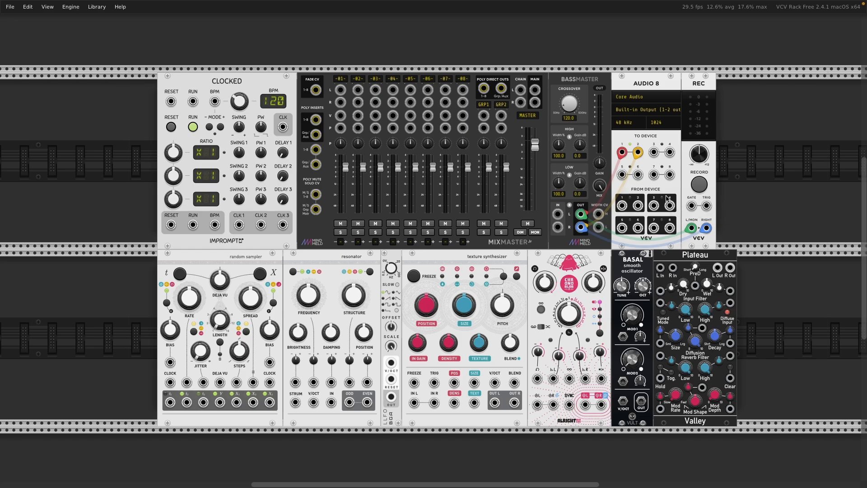
Step: Start the REC module's recording, using the existing top10v2.wav in the recordings folder for the file name
click(699, 185)
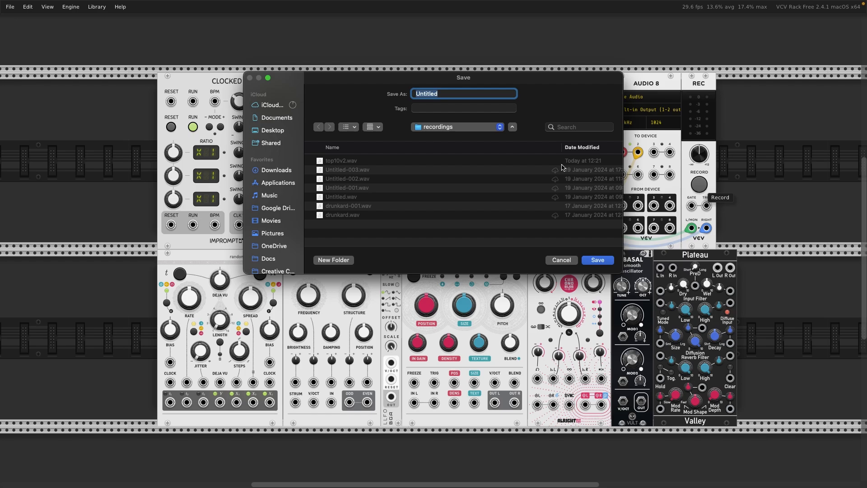
click(355, 163)
click(600, 262)
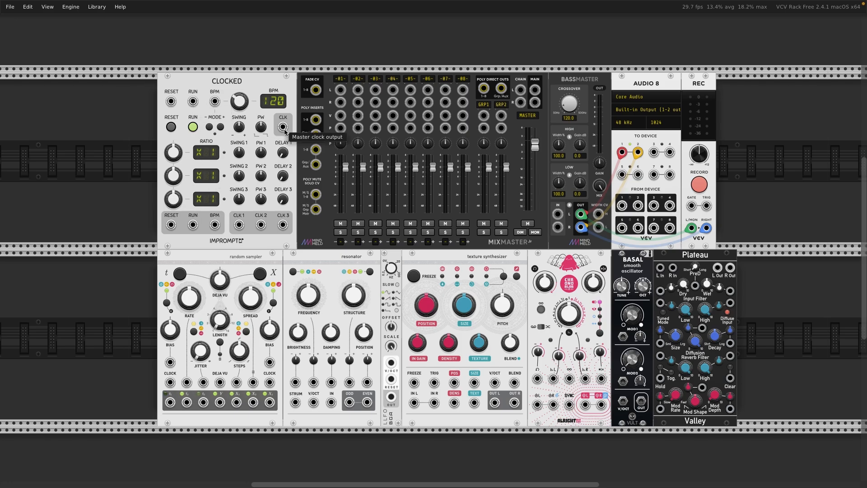
Step: Patch Clocked's master clock output to the random sampler's t clock input, and its X3 output to the resonator's V/OCT input
drag(283, 128, 170, 383)
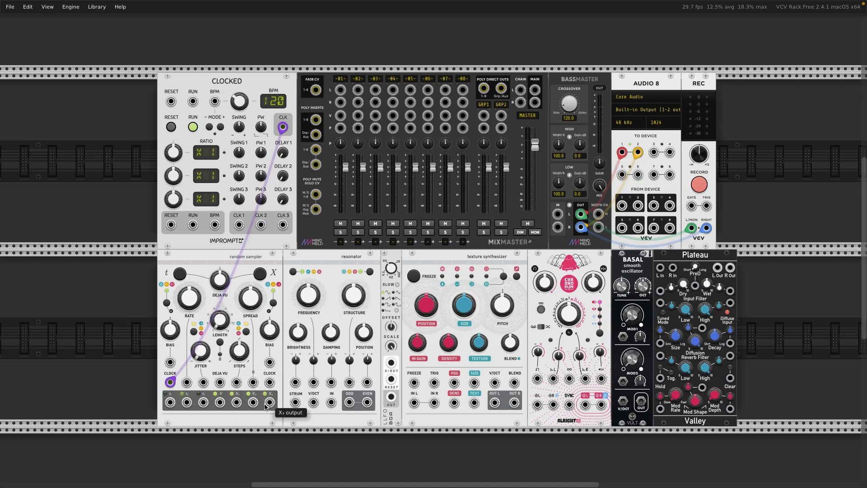
drag(268, 406, 312, 403)
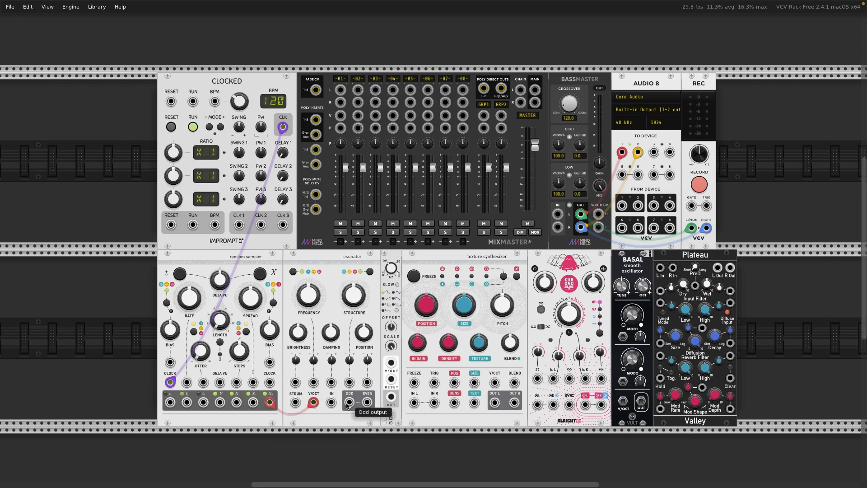
Step: Move Chronoblob2 ahead of the texture synthesizer and patch it between the resonator's Odd output and the synthesizer's left and right inputs
drag(348, 405, 412, 406)
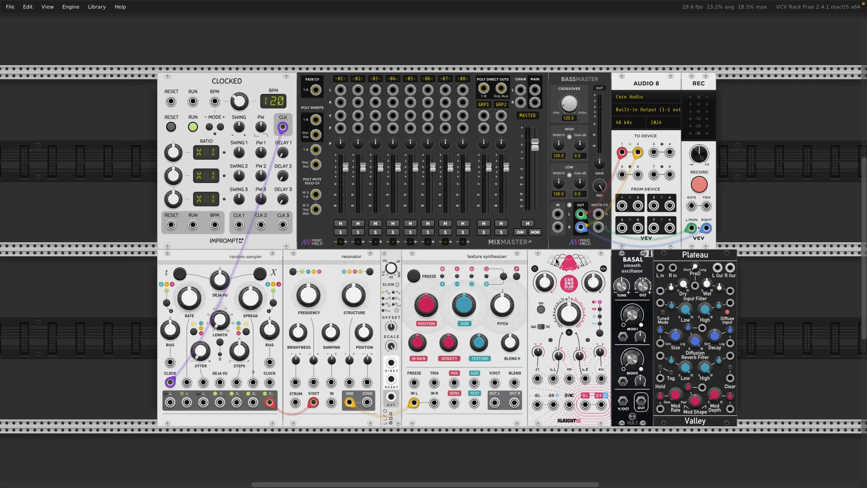
drag(447, 271, 433, 272)
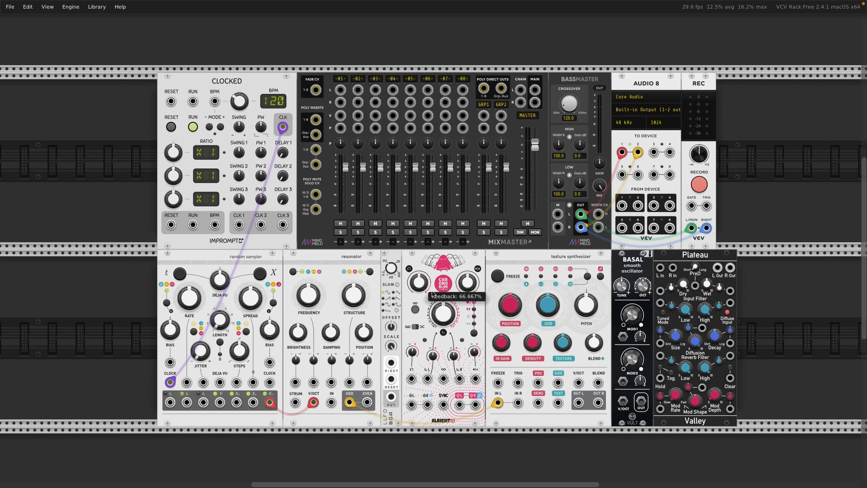
drag(497, 402, 423, 410)
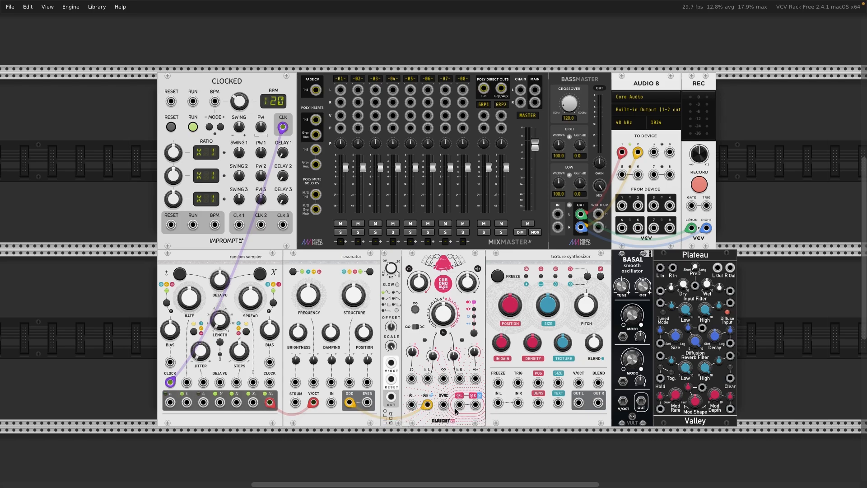
drag(459, 404, 516, 404)
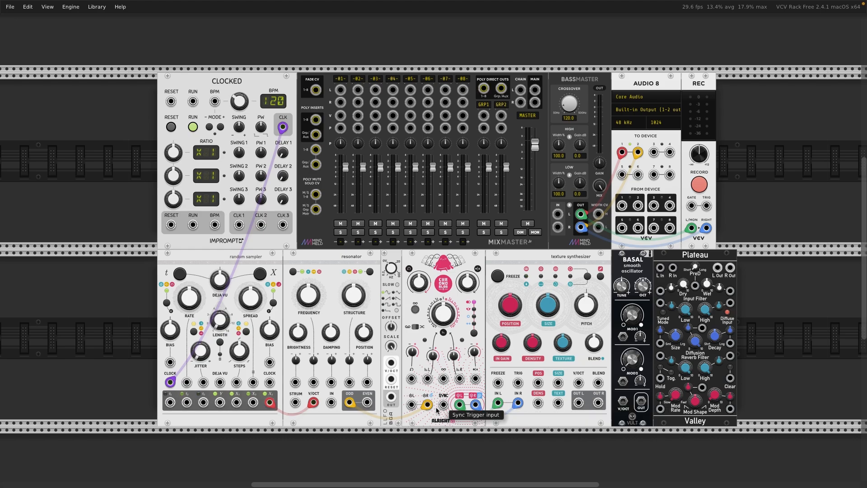
Step: Patch the master clock to Chronoblob2's sync input, and the texture synthesizer's left and right outputs to mixer channel 1
drag(442, 404, 282, 127)
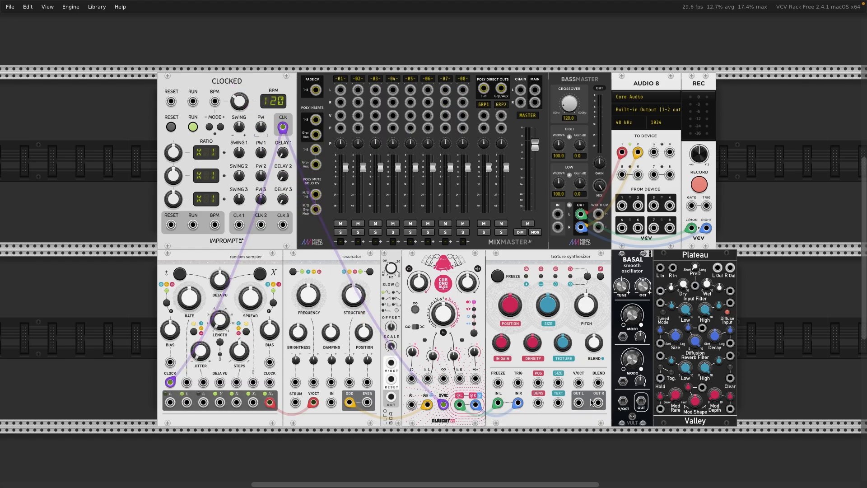
drag(579, 403, 340, 90)
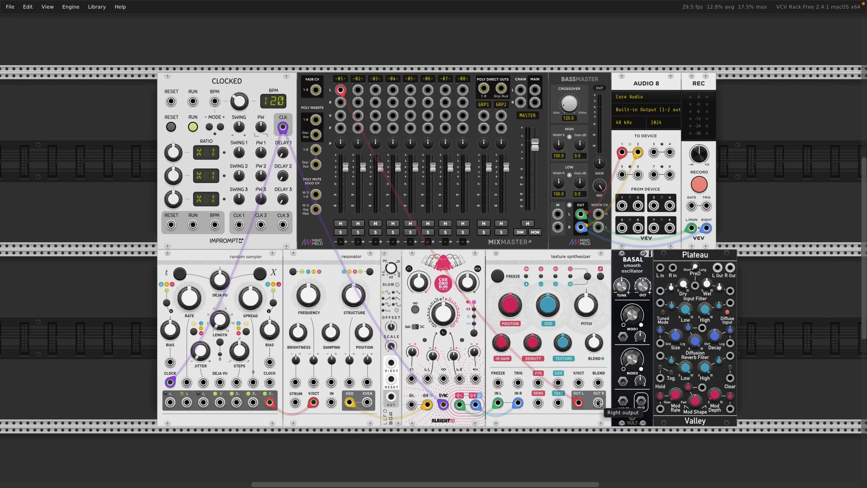
drag(598, 402, 341, 103)
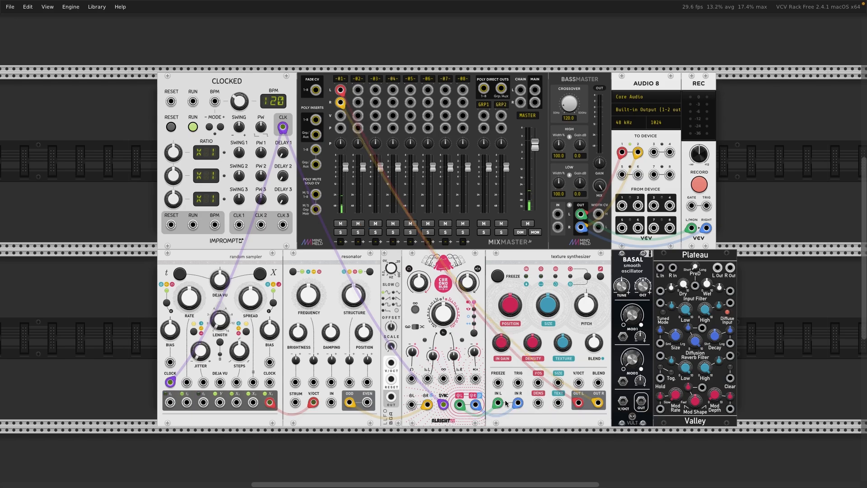
Step: Unplug and re-patch Chronoblob2's left and right outputs to the texture synthesizer's left and right inputs
drag(498, 403, 514, 417)
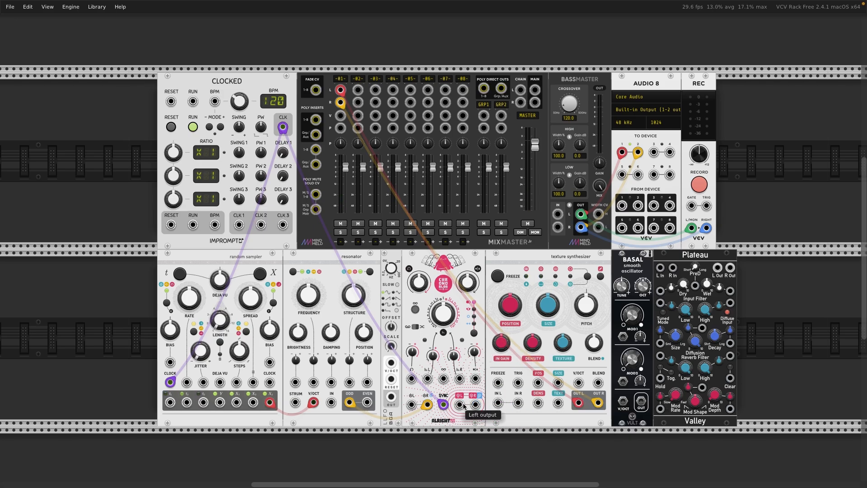
drag(459, 404, 497, 402)
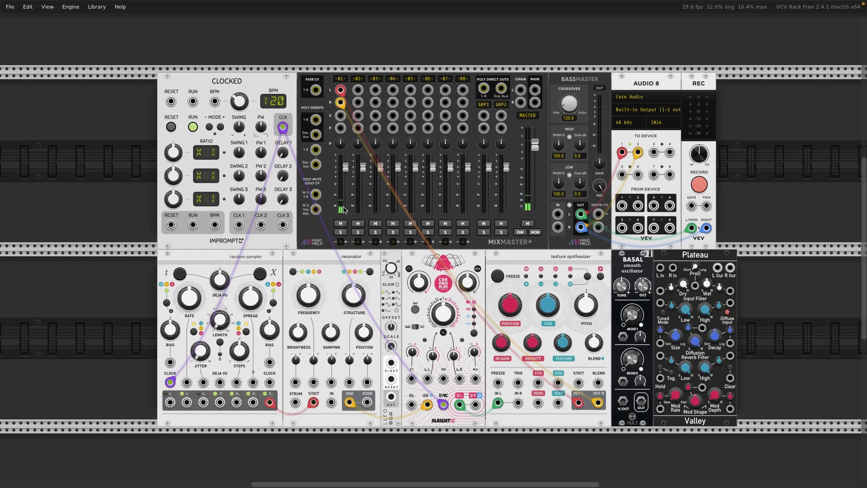
drag(476, 404, 519, 410)
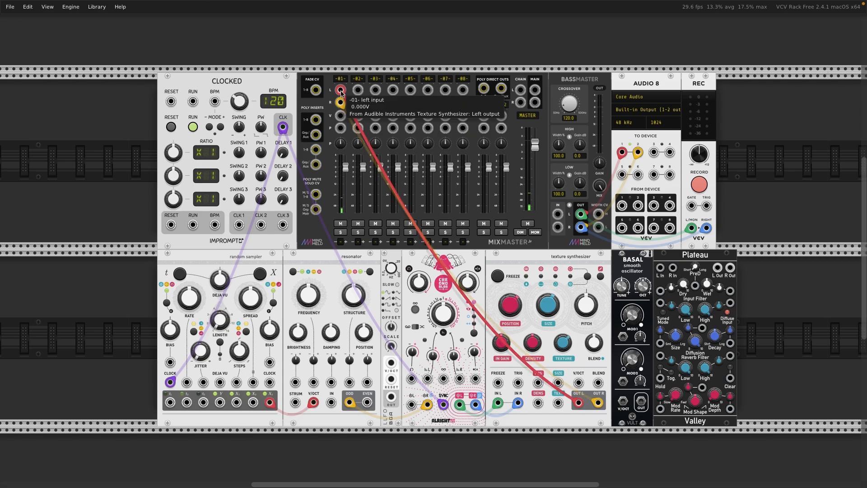
Step: Add a second cable from the resonator's Odd output to Chronoblob2's left input
mouse_move(341, 91)
mouse_down()
mouse_move(353, 113)
mouse_move(413, 116)
mouse_move(353, 116)
mouse_move(341, 92)
mouse_up()
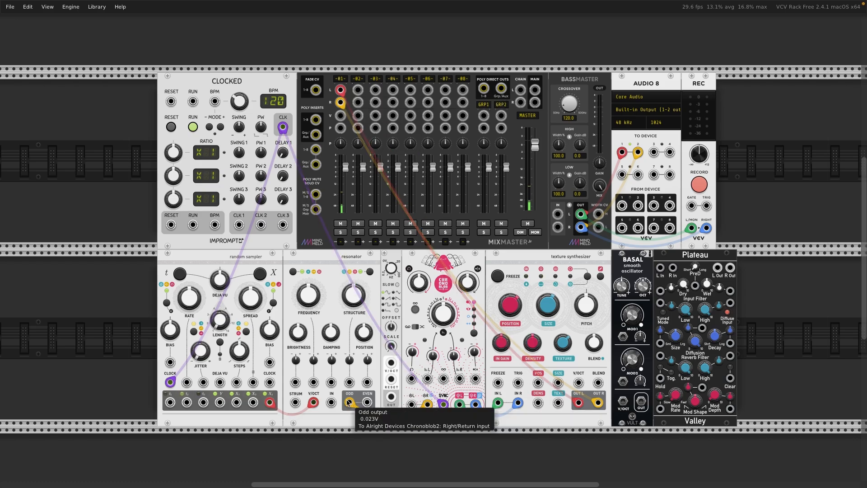
drag(408, 405, 350, 401)
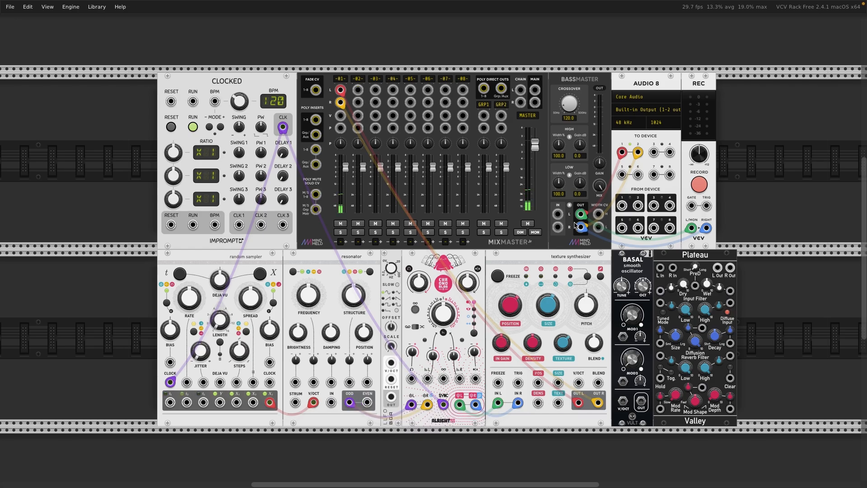
Step: Lower the mixer's master level to about -11.2 dB and patch its main left and right outputs into BassMaster's inputs
drag(535, 144, 535, 168)
mouse_move(535, 89)
mouse_down()
mouse_move(554, 207)
mouse_move(548, 119)
mouse_move(535, 103)
mouse_up()
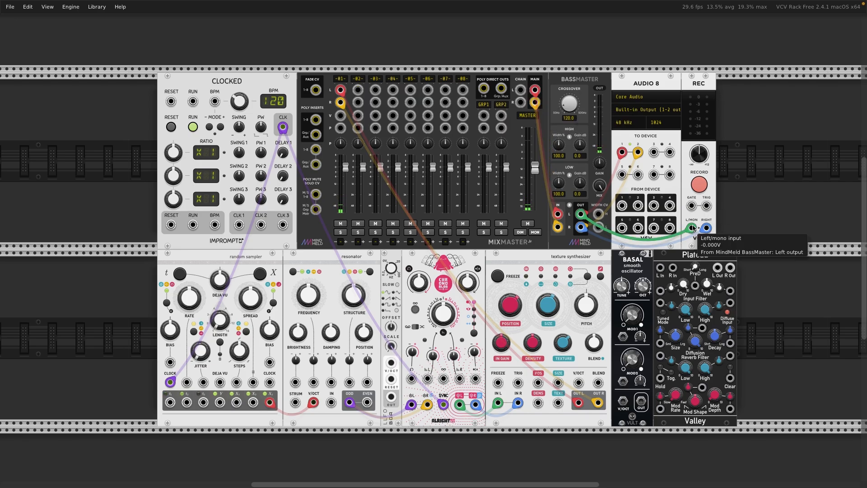
Step: Adjust the recorder's gain knob and raise the mixer's master fader
drag(699, 155, 699, 144)
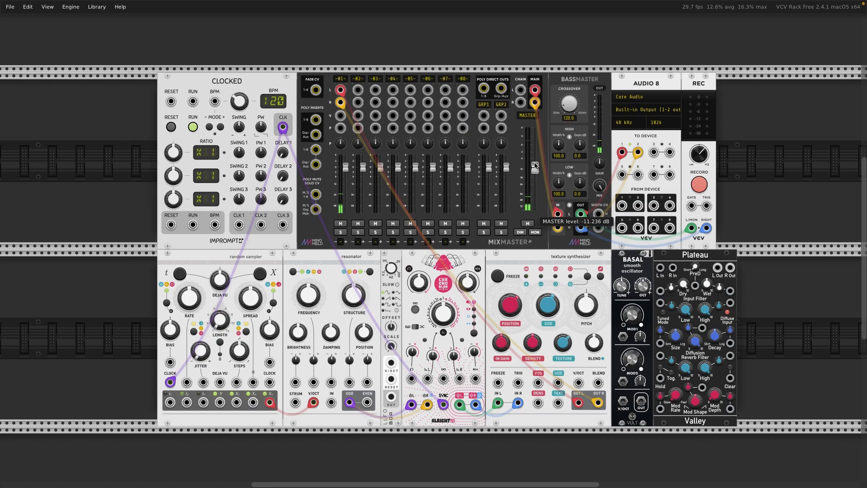
drag(535, 167, 534, 148)
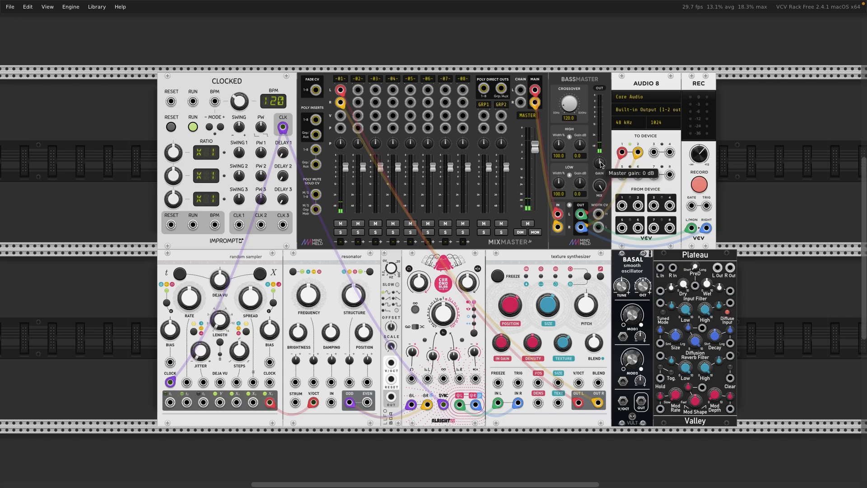
drag(537, 152, 536, 155)
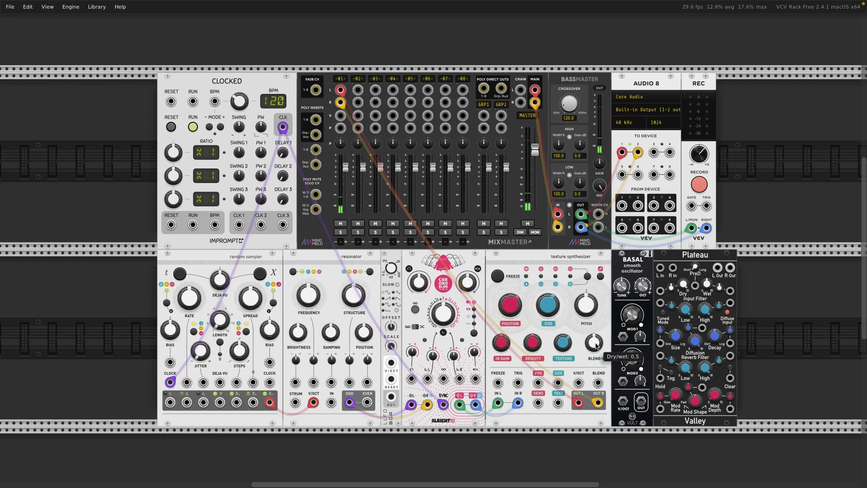
Step: Raise the texture synthesizer's dry/wet blend to 1 and its grain density to about 0.68
drag(593, 343, 594, 316)
mouse_move(549, 313)
mouse_move(568, 353)
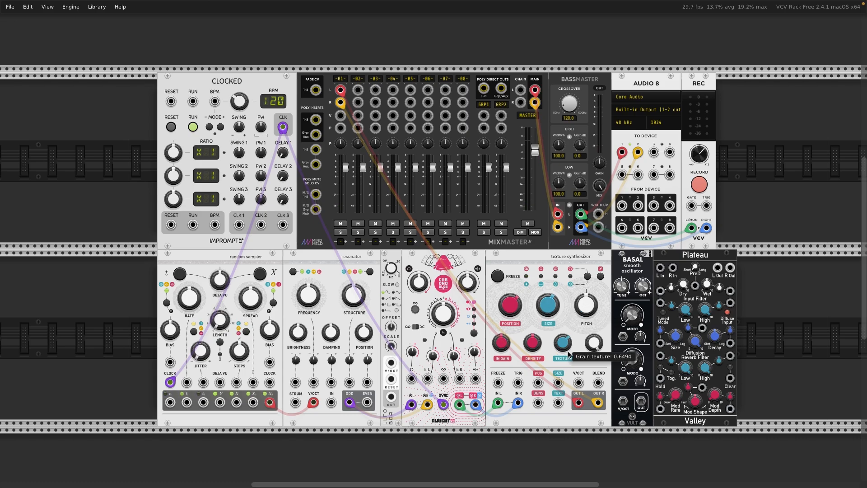
mouse_move(536, 348)
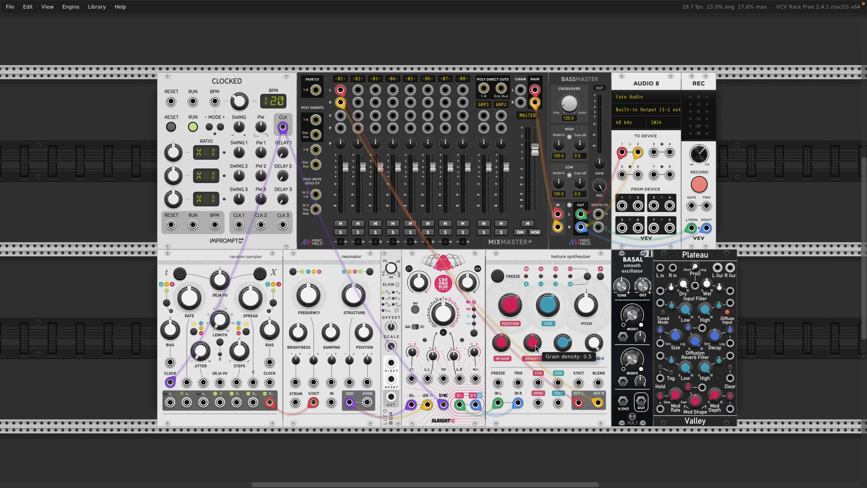
drag(536, 347, 537, 332)
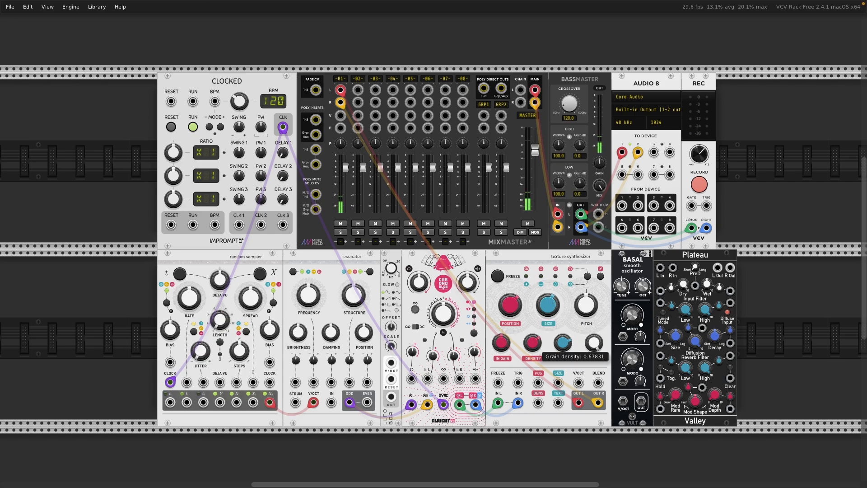
Step: Fine-tune the texture synthesizer's grain density and set its grain position to about 0.33
mouse_move(552, 306)
mouse_move(532, 347)
drag(531, 344, 530, 344)
drag(506, 305, 506, 320)
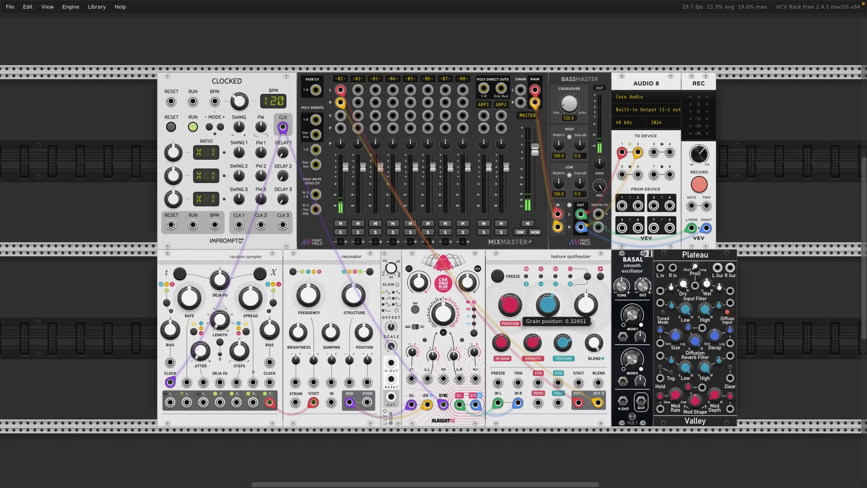
mouse_move(503, 348)
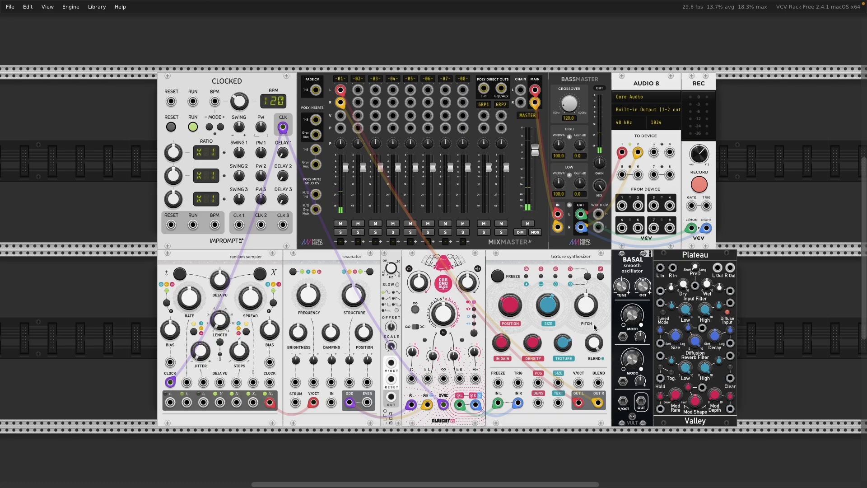
Step: Switch the texture synthesizer's blend knob to Spread and set the stereo spread to about 0.12
right_click(594, 345)
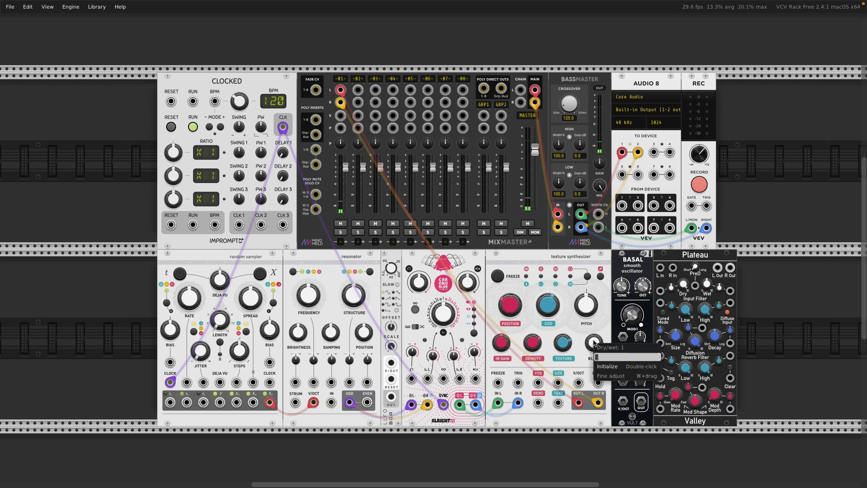
click(592, 320)
right_click(592, 319)
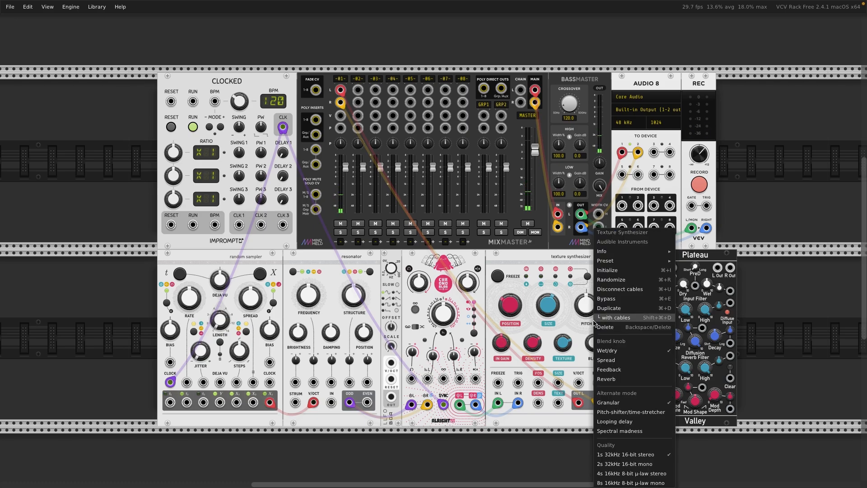
click(613, 364)
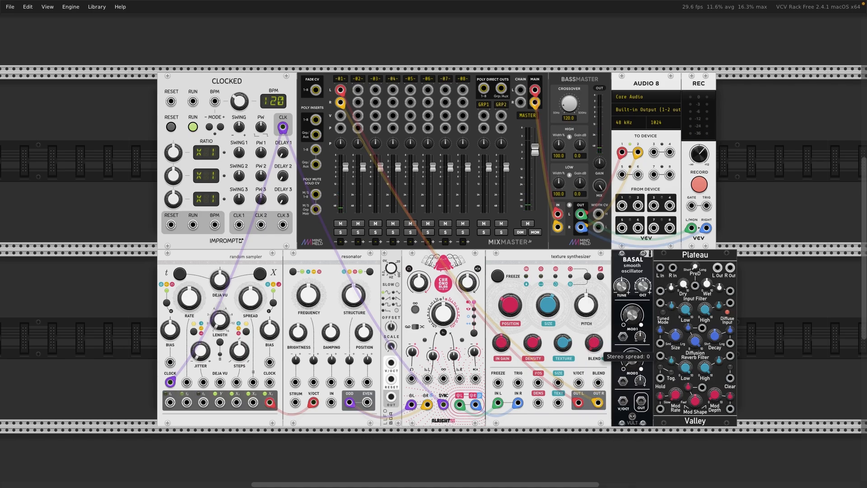
drag(594, 342, 593, 337)
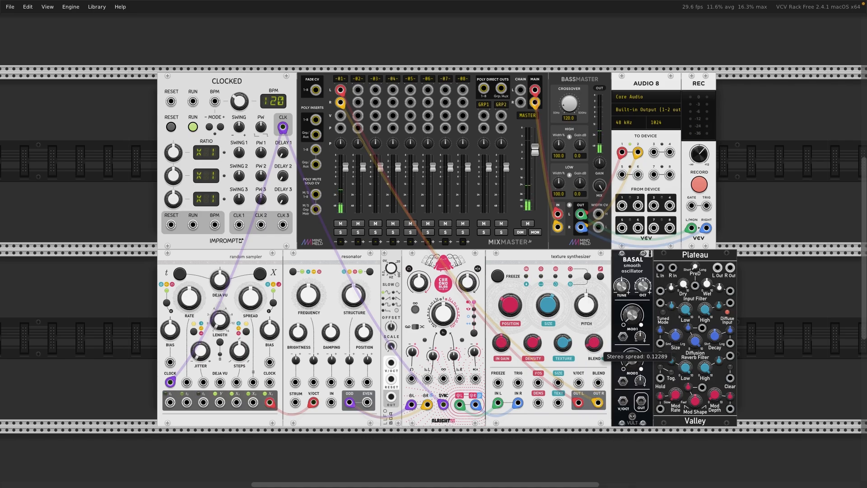
Step: Switch the texture synthesizer's blend knob to Feedback and set the feedback amount to about 0.33
right_click(595, 330)
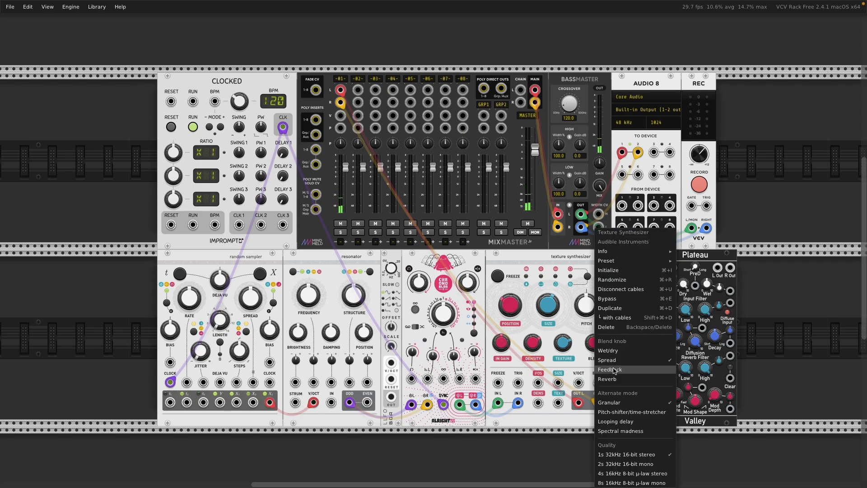
click(613, 369)
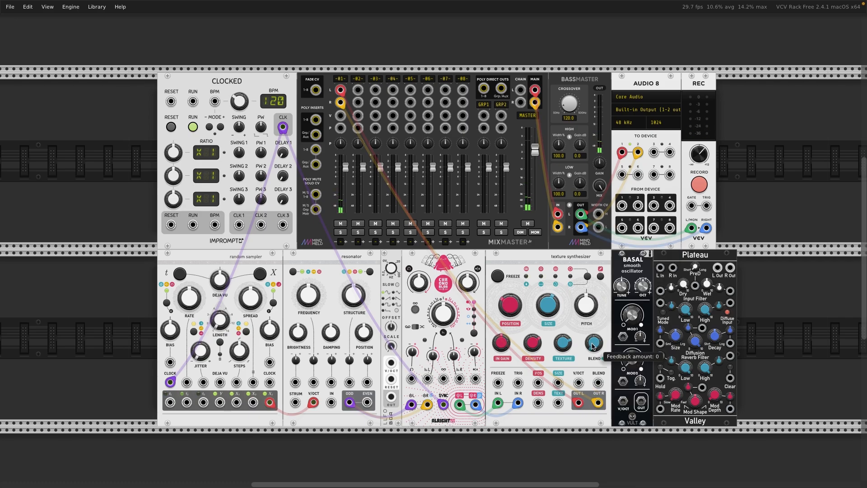
drag(593, 342, 593, 330)
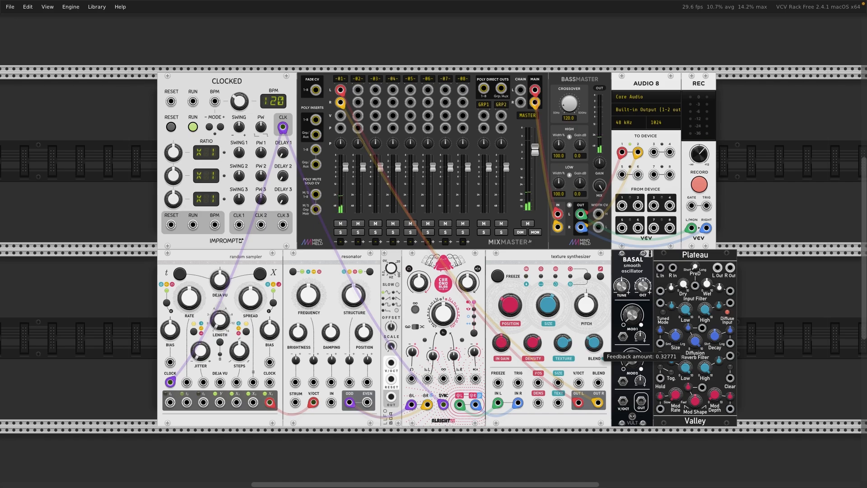
Step: Switch the texture synthesizer's blend knob to Reverb and turn up the reverb amount slightly
right_click(593, 345)
click(630, 383)
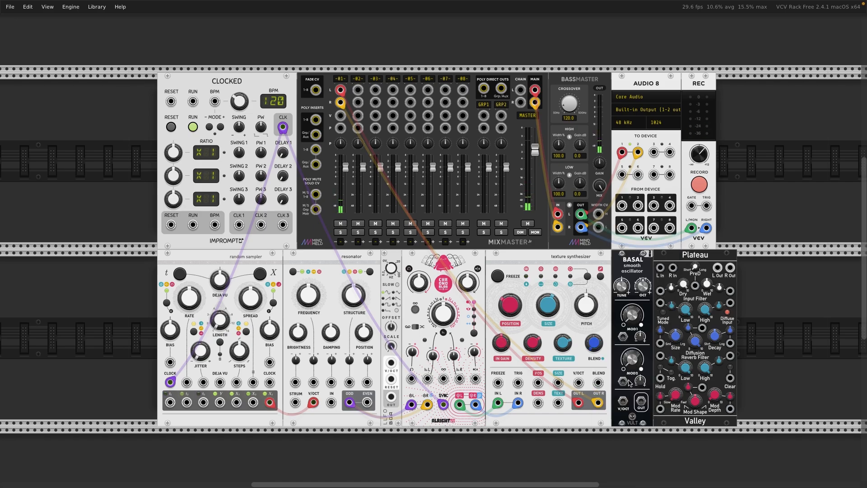
drag(593, 342, 593, 340)
mouse_move(594, 345)
Step: Lower the mixer's master fader slightly
mouse_move(535, 148)
drag(536, 148, 535, 153)
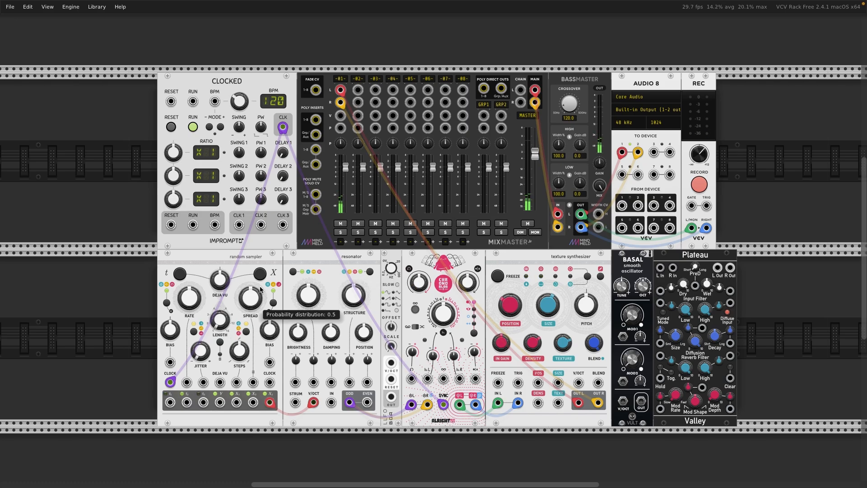
Step: Set the random sampler's scale to Minor
mouse_move(271, 330)
mouse_move(242, 353)
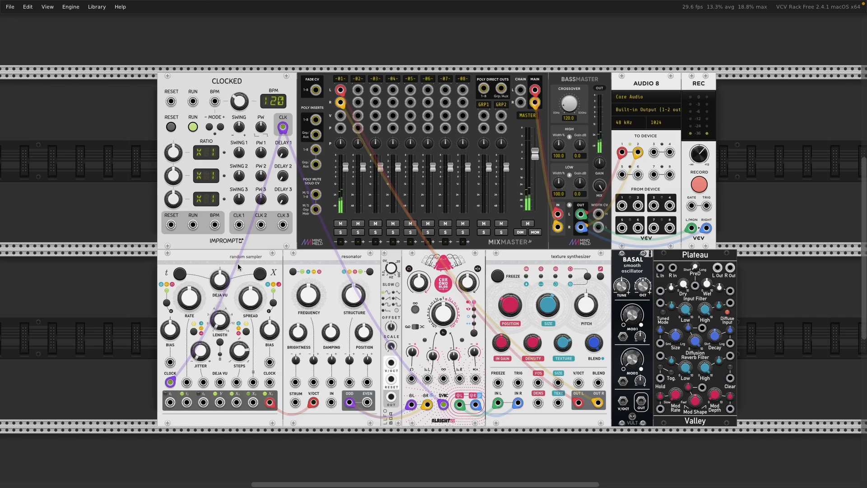
right_click(239, 276)
mouse_move(300, 388)
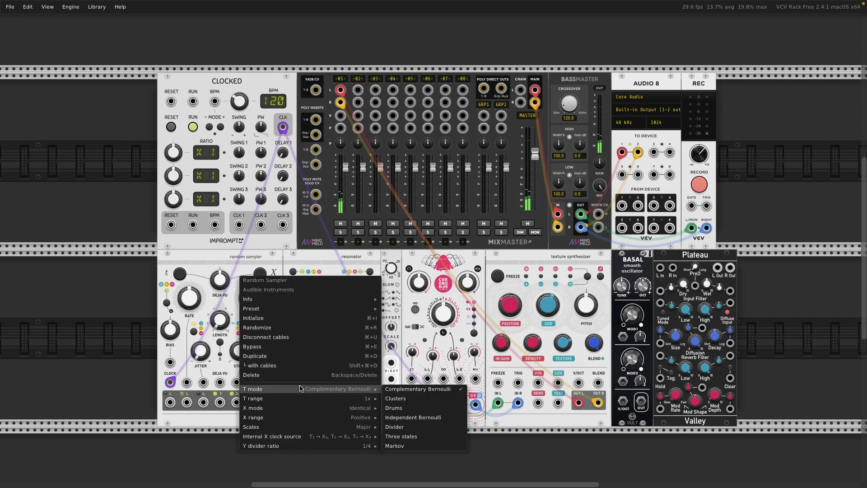
mouse_move(302, 429)
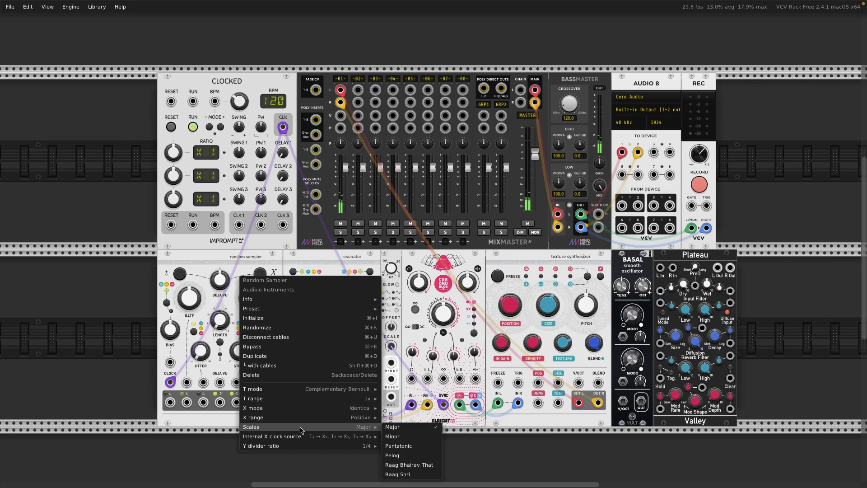
click(394, 437)
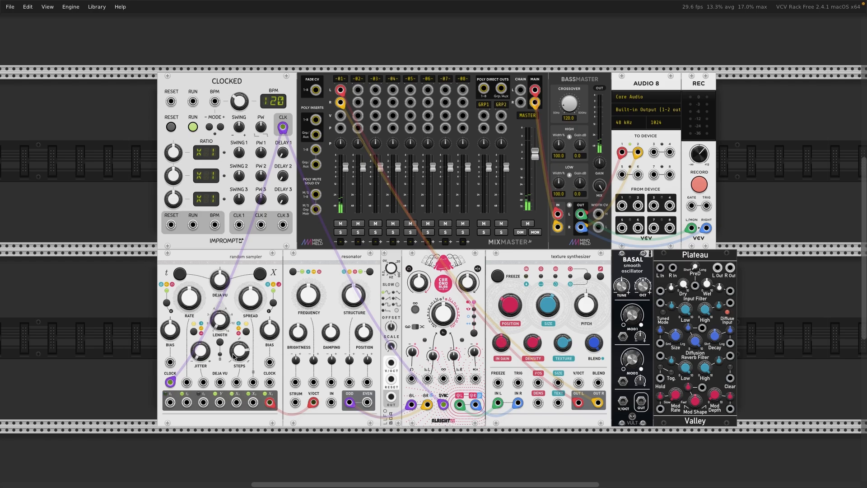
Step: Lower the random sampler's Steps knob, adjust its X distribution bias and raise its Spread to about 0.70
drag(244, 351, 245, 365)
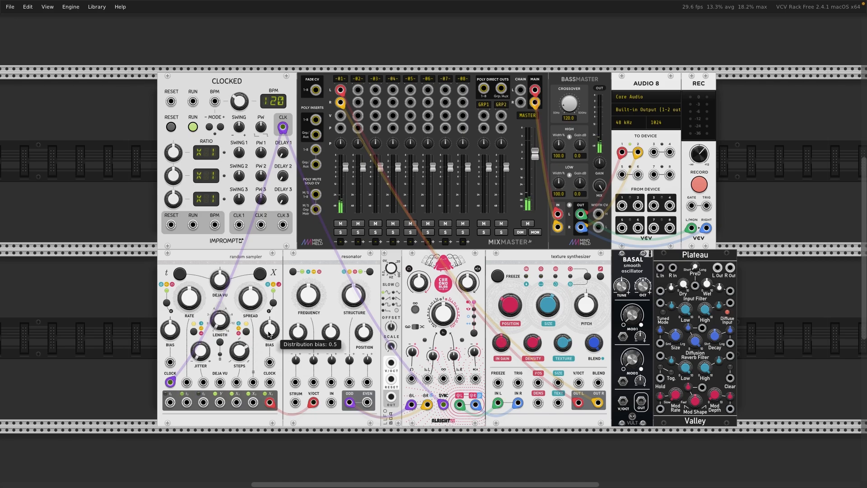
drag(268, 334, 248, 298)
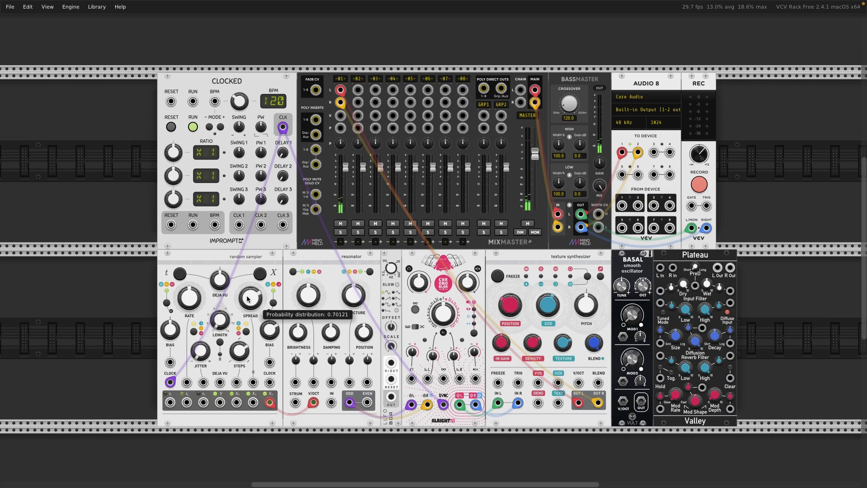
Step: Enable both T and X deja vu on the random sampler and set Clocked's master tempo to 85 BPM
click(179, 274)
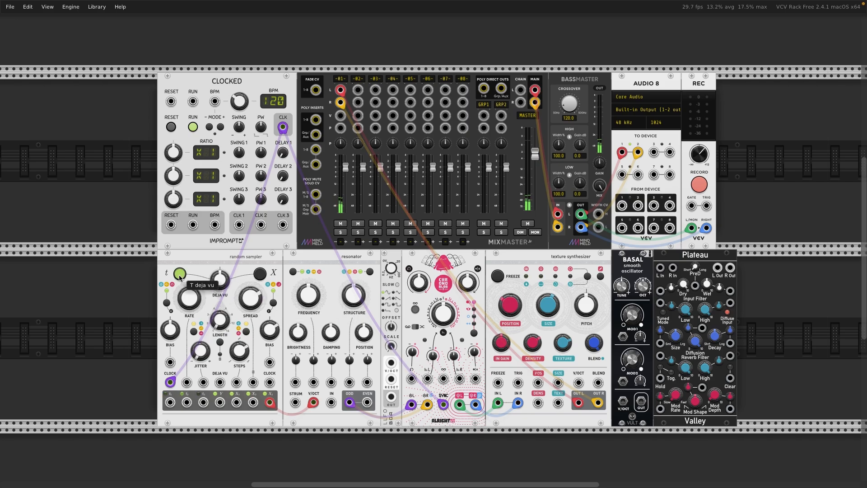
click(261, 274)
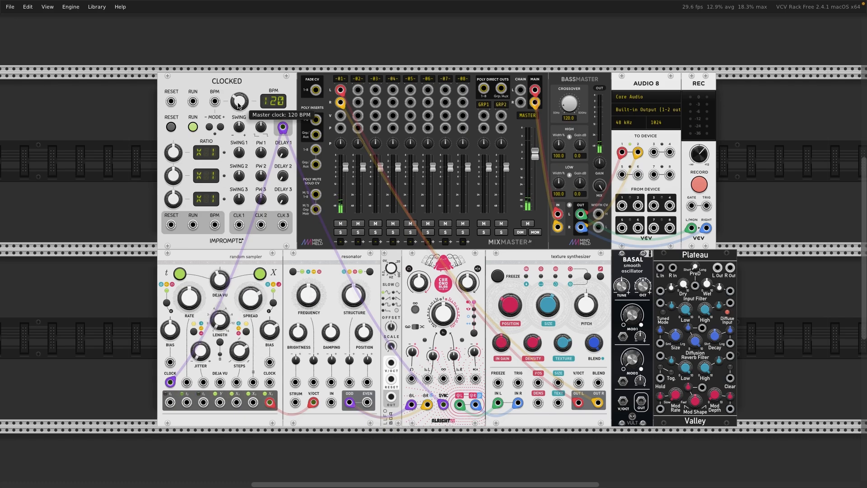
drag(239, 103, 238, 113)
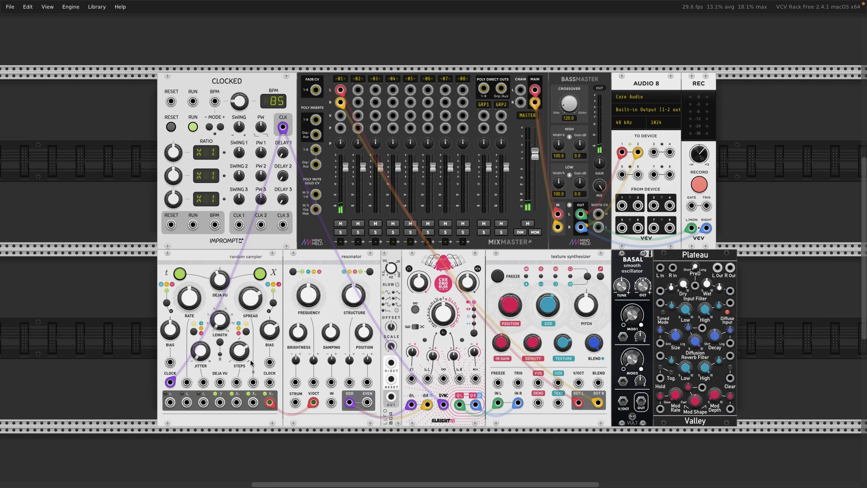